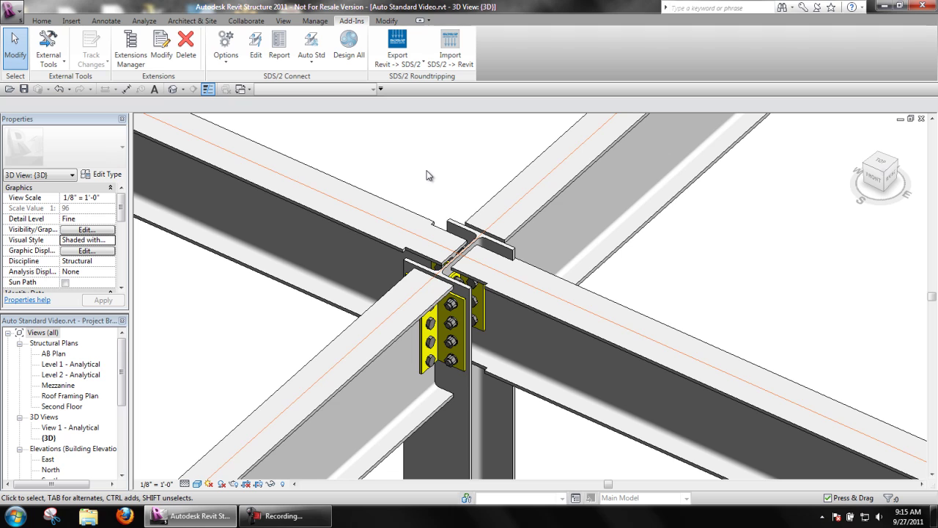
# Open the job or fabricator setup options and review the connection types offered for the Channel Beam to Tube Beam web skew condition.
pyautogui.click(225, 51)
pyautogui.click(238, 130)
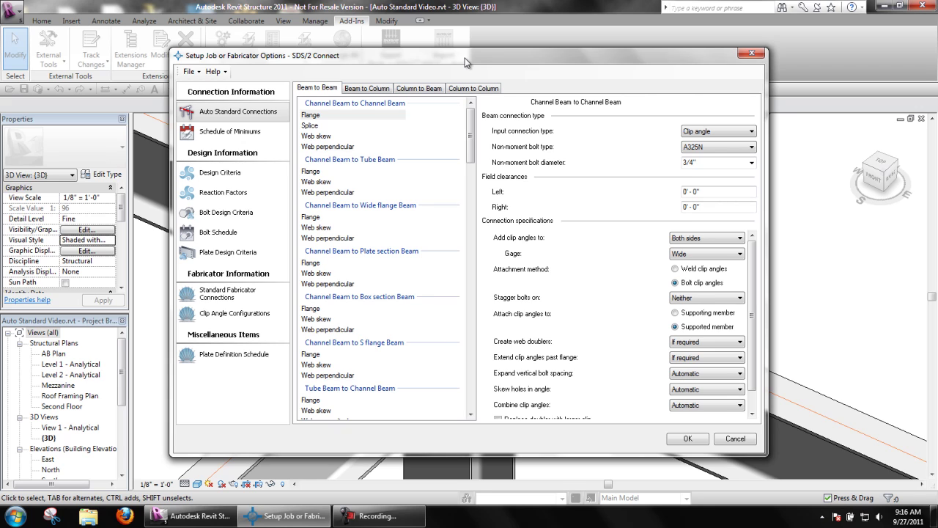
pyautogui.click(342, 183)
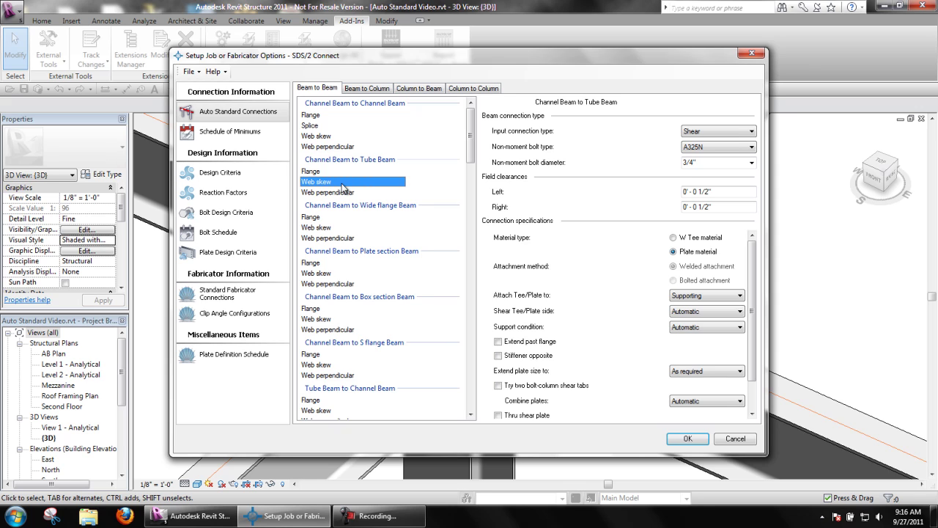
pyautogui.click(729, 131)
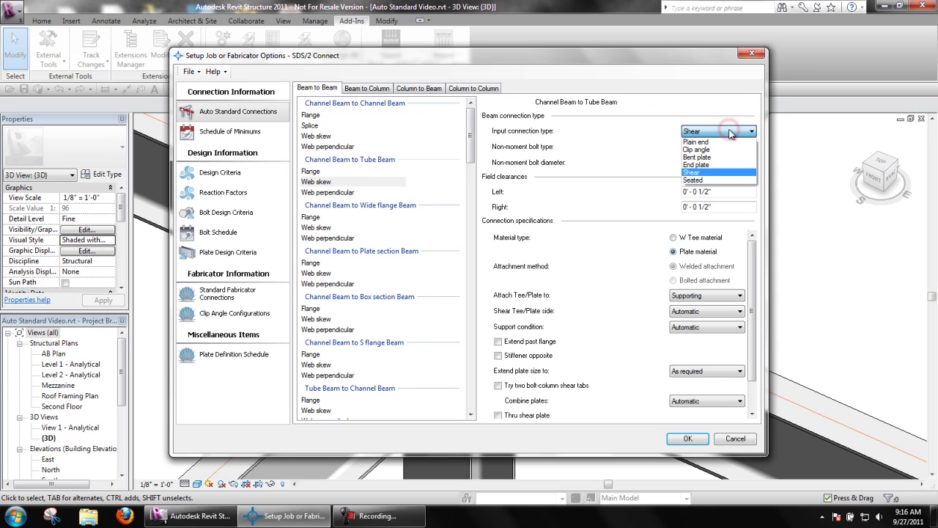
pyautogui.click(729, 131)
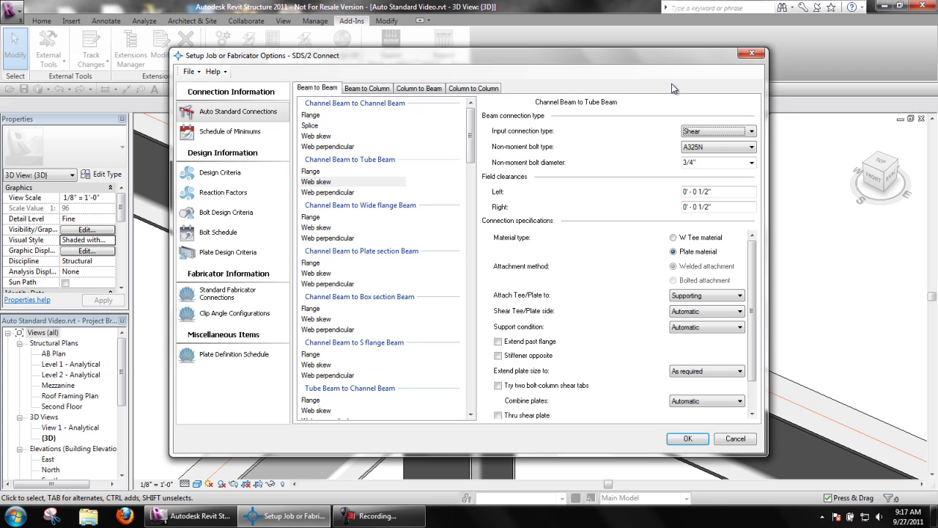
# Set the beam-to-column auto standard for Wide flange Beam to Wide flange Column, Web perpendicular, to weld clip angles and accept the setup.
pyautogui.click(372, 88)
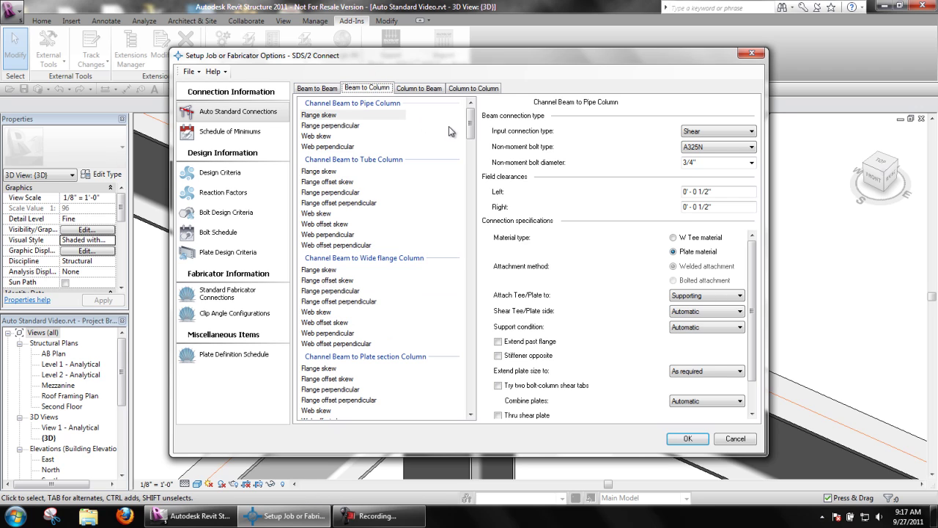
pyautogui.moveTo(472, 125); pyautogui.dragTo(465, 231)
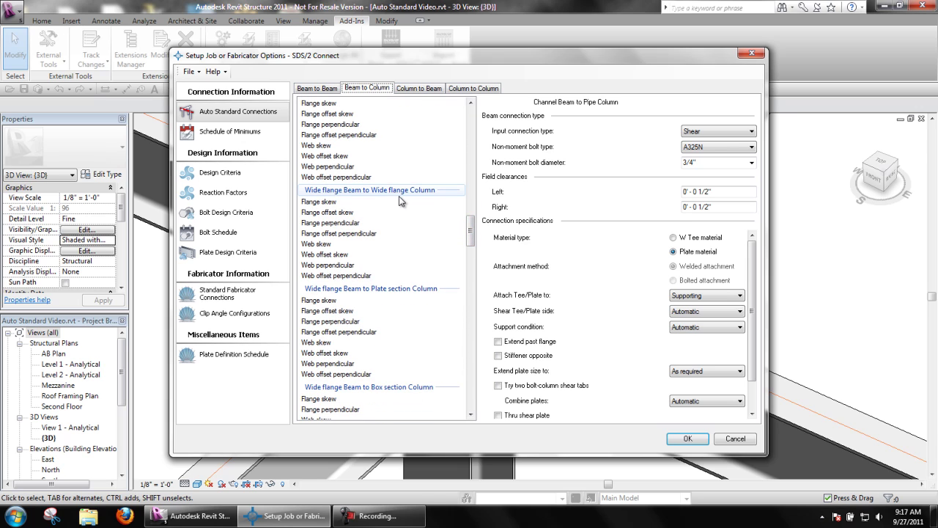
pyautogui.click(340, 265)
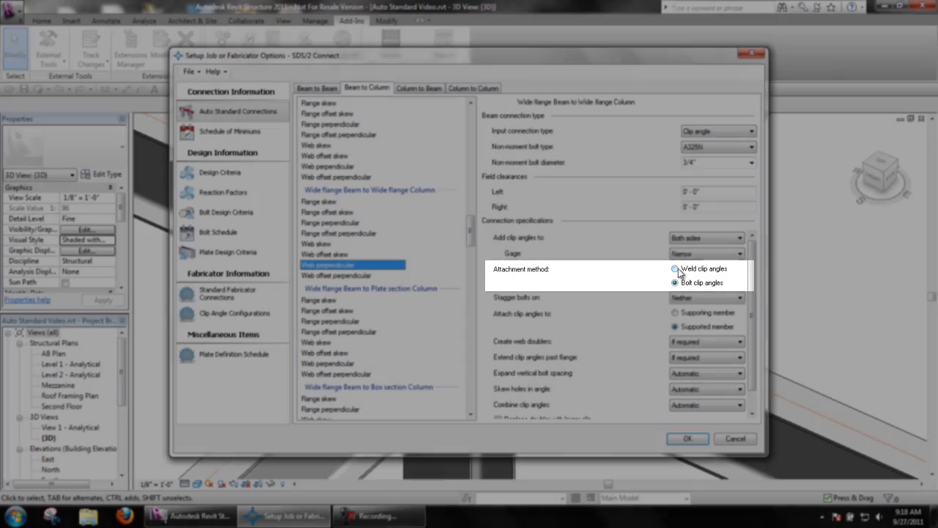
pyautogui.click(676, 268)
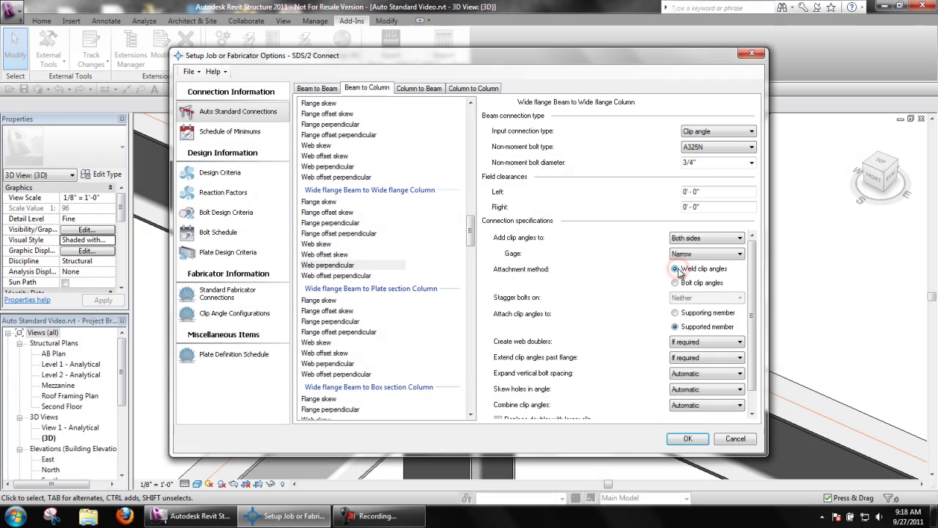
pyautogui.click(671, 439)
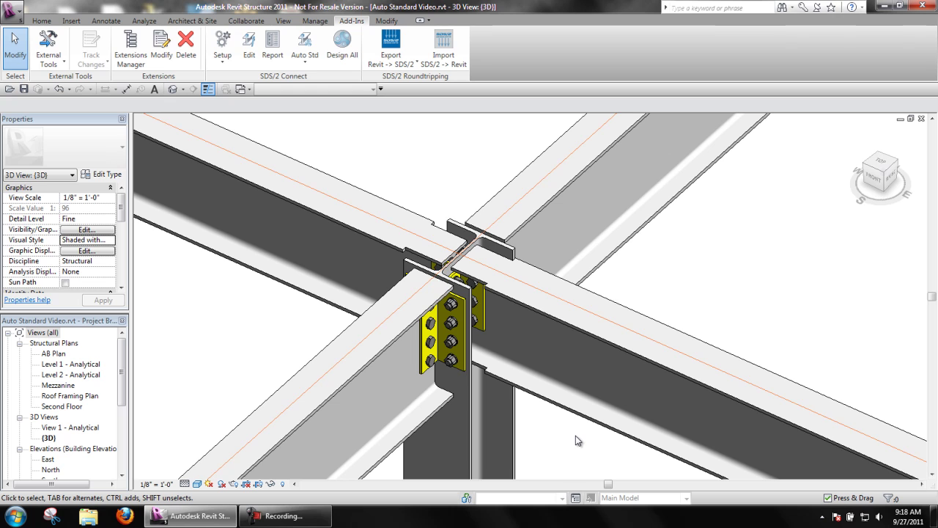
# Edit the connection of the beam framing into the column web, review its specification and connection type, and accept it as Auto standard.
pyautogui.click(249, 50)
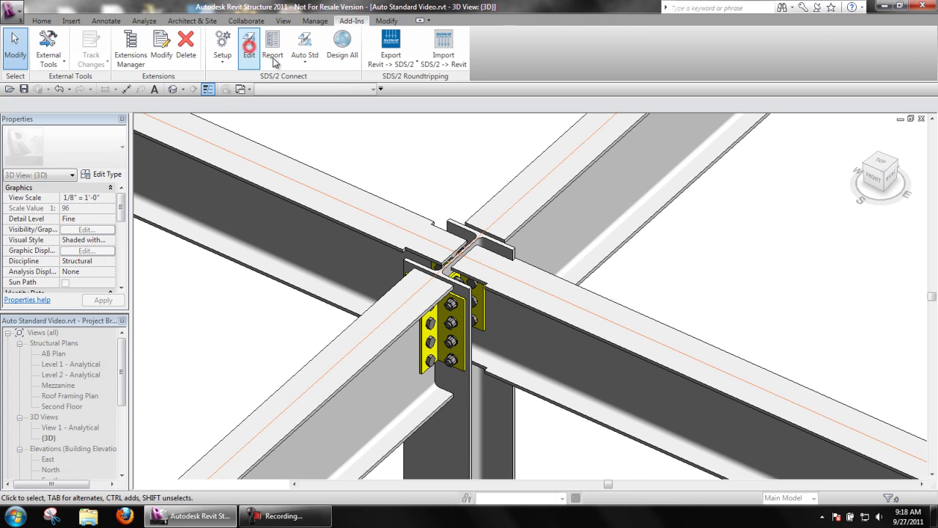
pyautogui.doubleClick(477, 301)
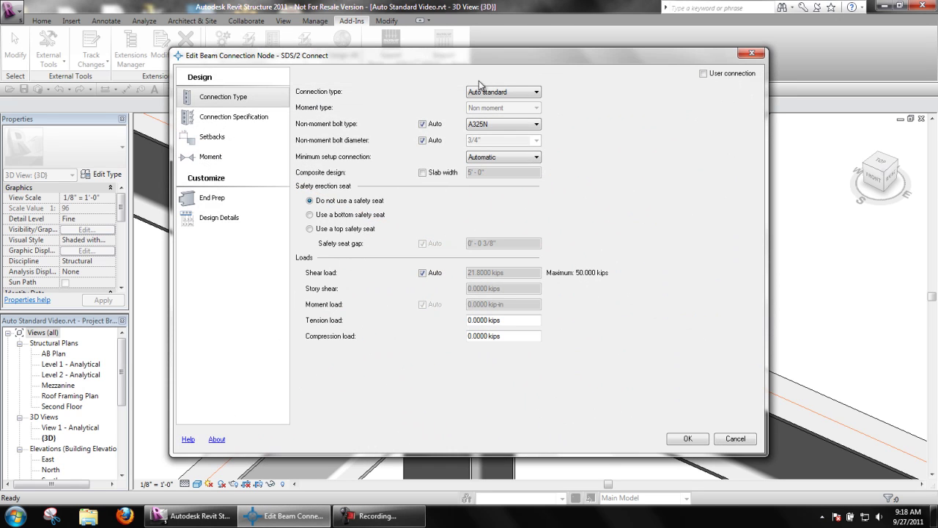
pyautogui.click(258, 117)
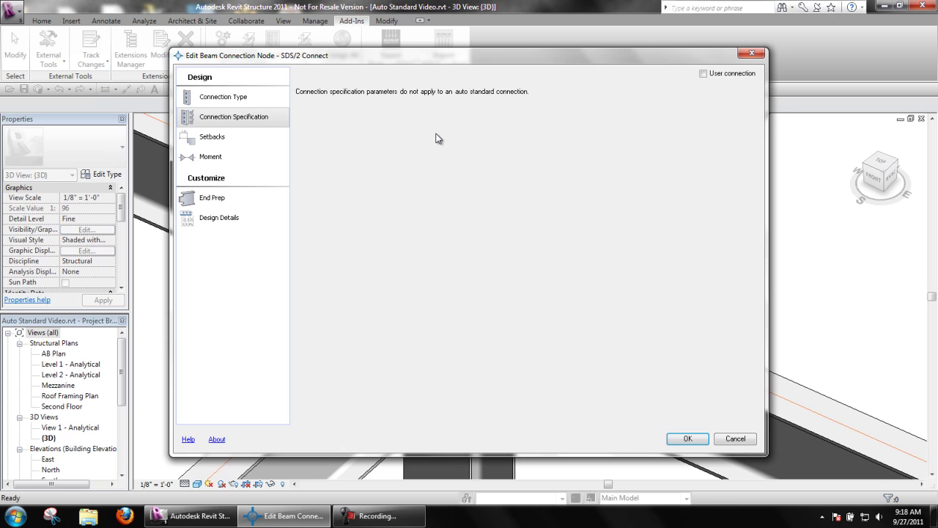
pyautogui.click(245, 97)
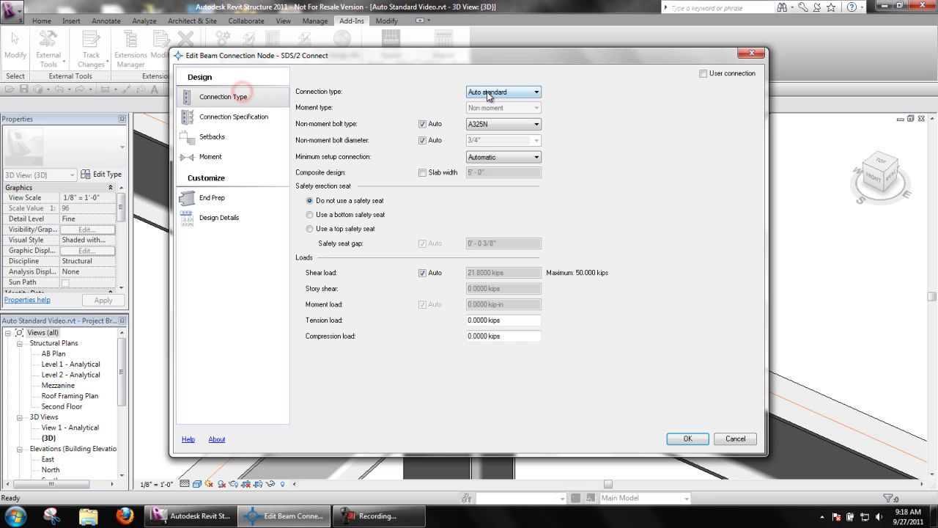
pyautogui.click(536, 93)
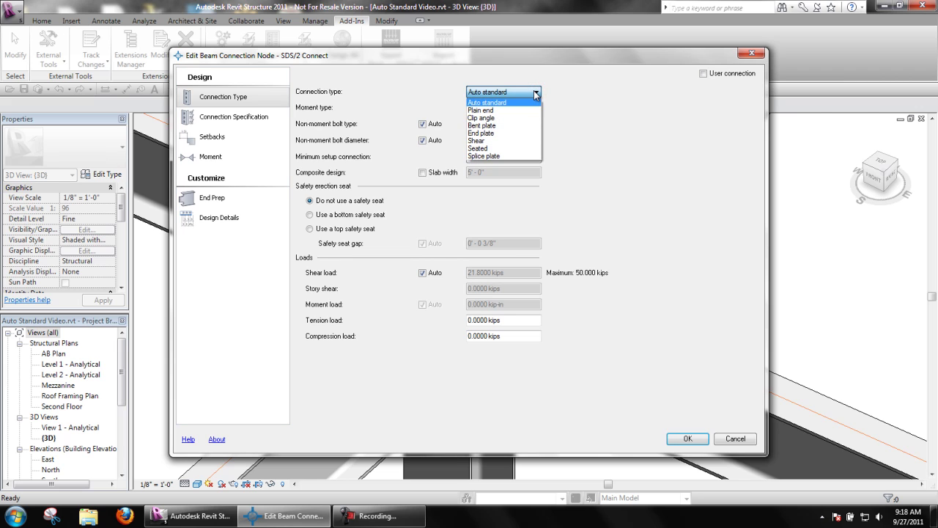
pyautogui.click(536, 93)
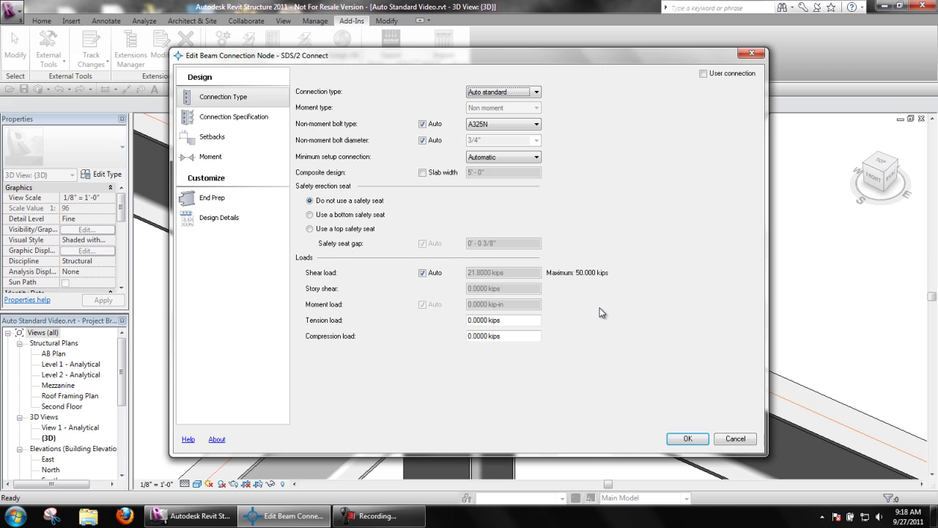
pyautogui.click(685, 438)
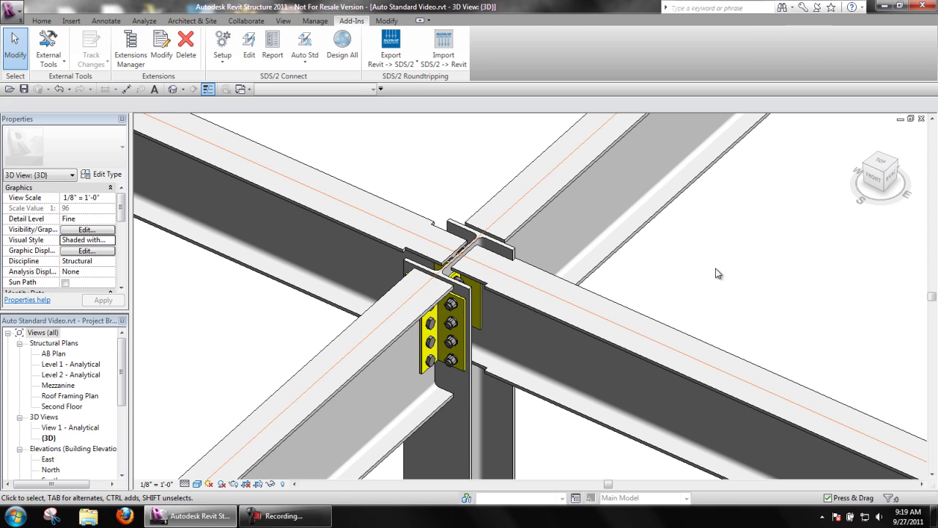
# Examine the beam connections at the rotated column and at the neighbouring column joints of the frame.
pyautogui.click(514, 437)
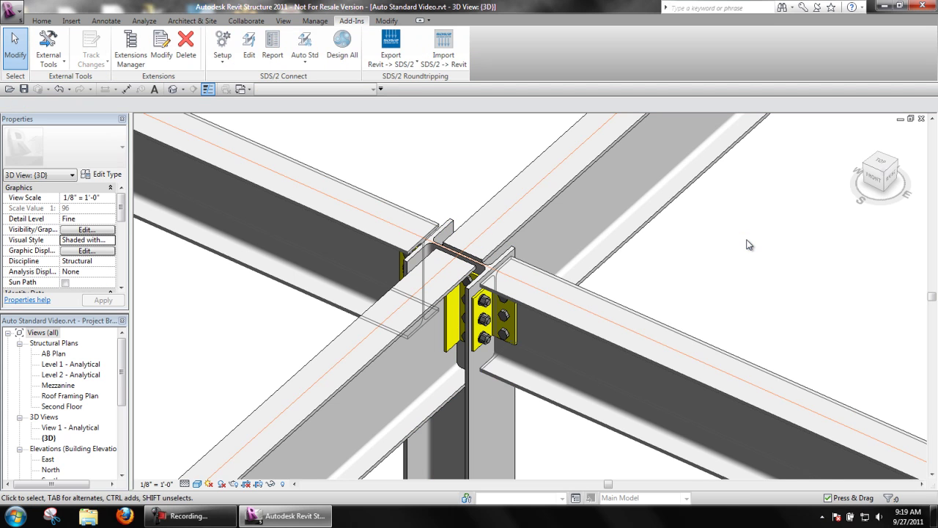
pyautogui.scroll(-6, 720, 239)
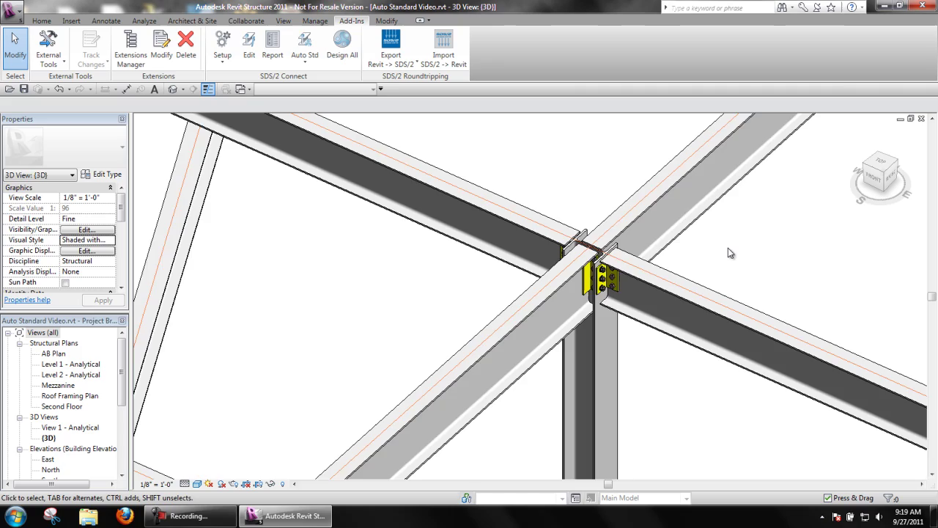
pyautogui.scroll(-3, 731, 256)
pyautogui.scroll(3, 738, 259)
pyautogui.moveTo(601, 222); pyautogui.dragTo(361, 159, button='middle')
pyautogui.scroll(3, 777, 345)
pyautogui.moveTo(779, 307); pyautogui.dragTo(675, 256, button='middle')
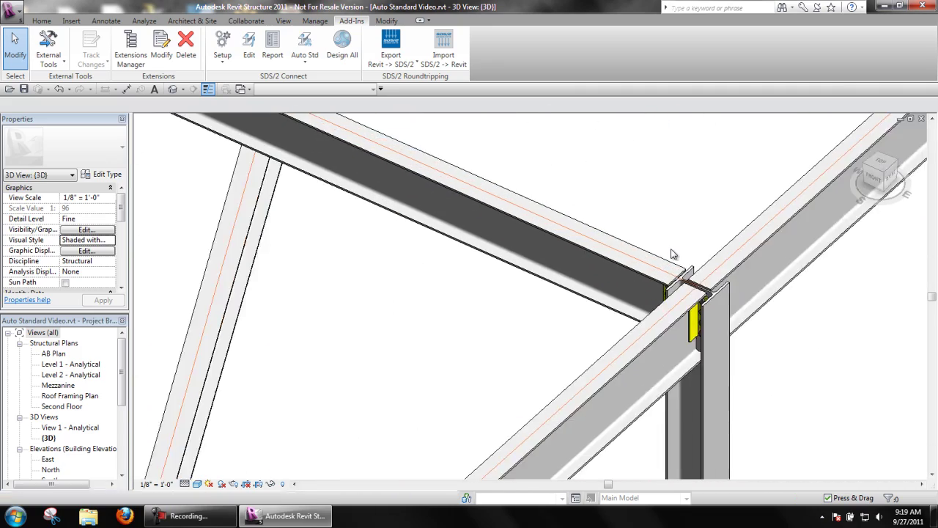
pyautogui.scroll(2, 673, 254)
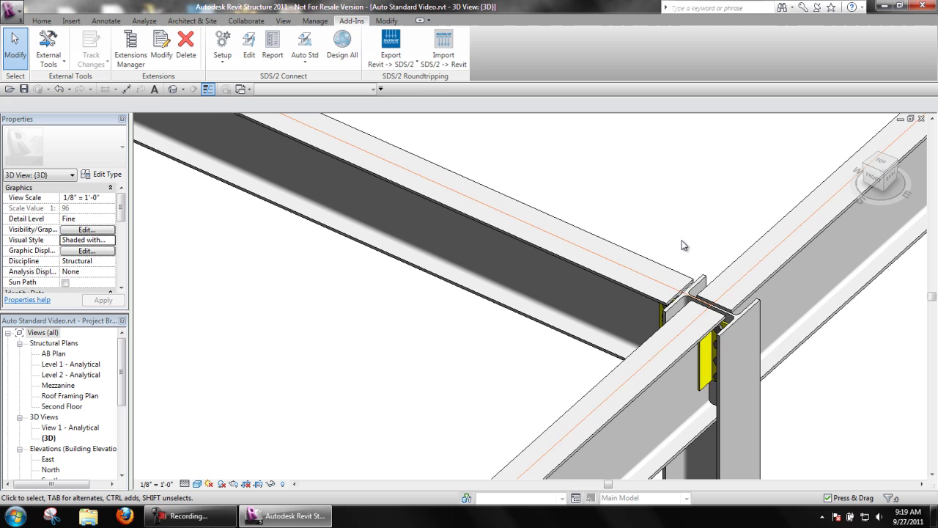
pyautogui.scroll(-10, 682, 245)
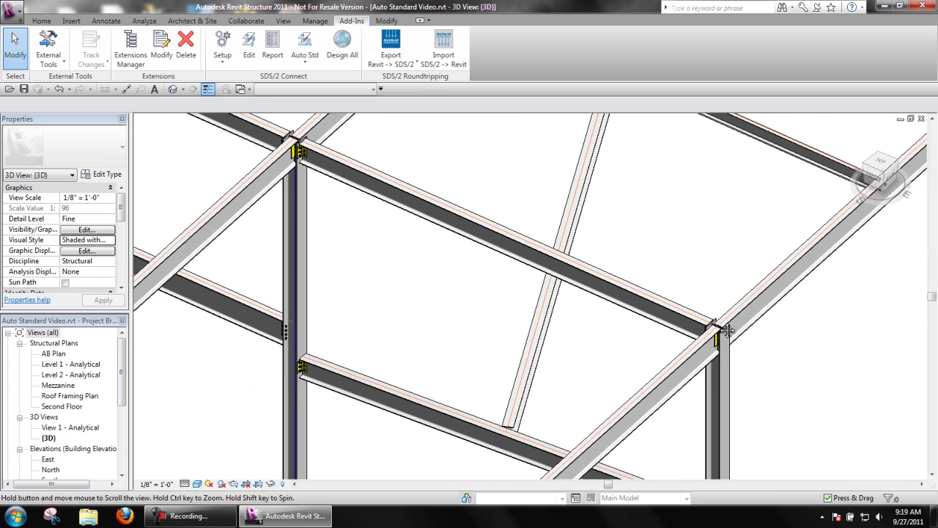
pyautogui.scroll(-2, 771, 396)
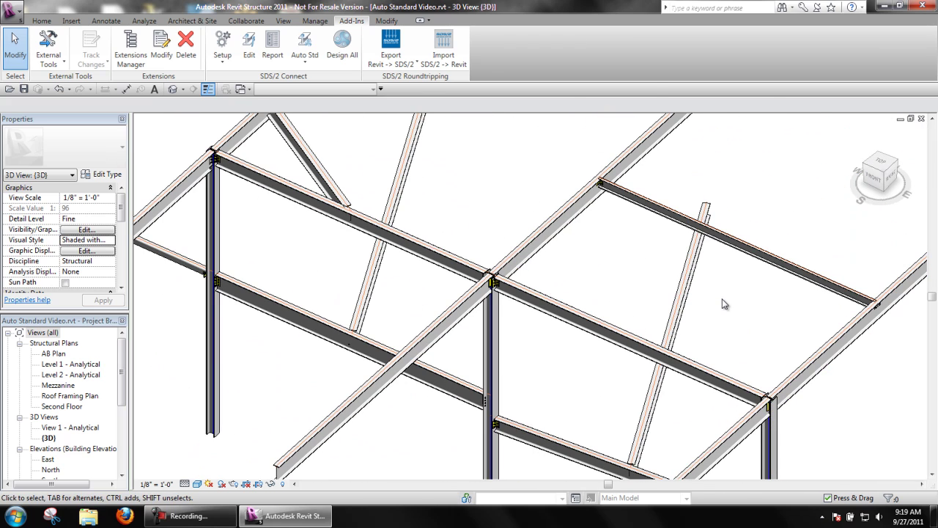
# Inspect the bolt array of the beam connection at the column joint on the far end of the frame from both sides.
pyautogui.press('z')
pyautogui.press('r')
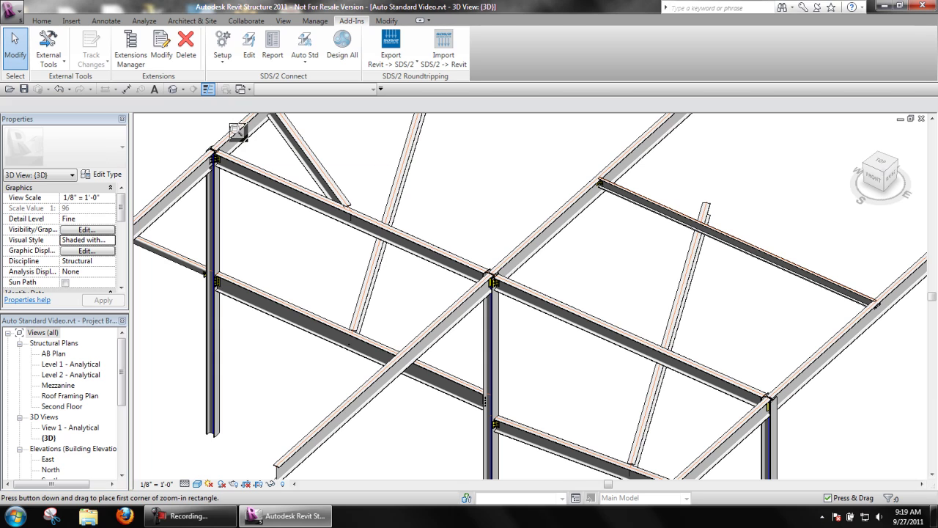
pyautogui.moveTo(231, 123); pyautogui.dragTo(192, 195)
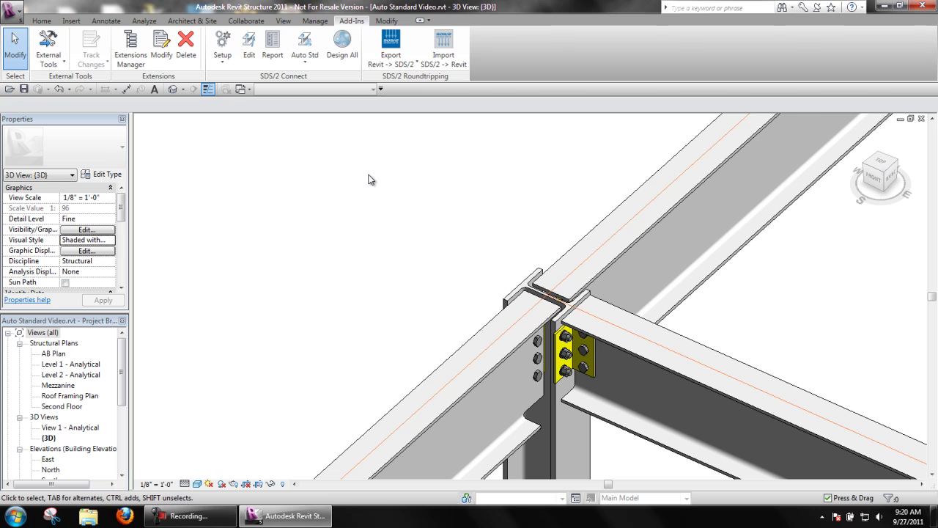
pyautogui.click(537, 348)
pyautogui.keyDown('shift'); pyautogui.moveTo(537, 348); pyautogui.dragTo(696, 360, button='middle'); pyautogui.keyUp('shift')
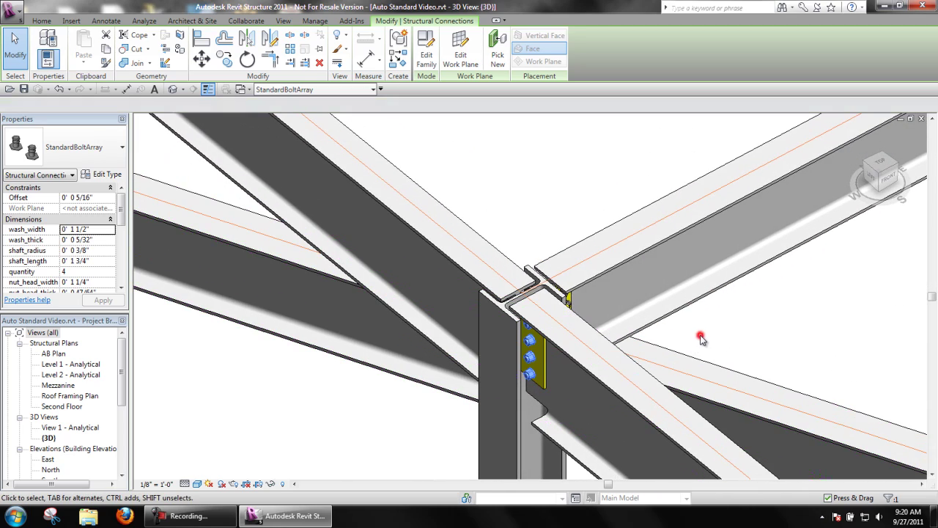
pyautogui.click(704, 331)
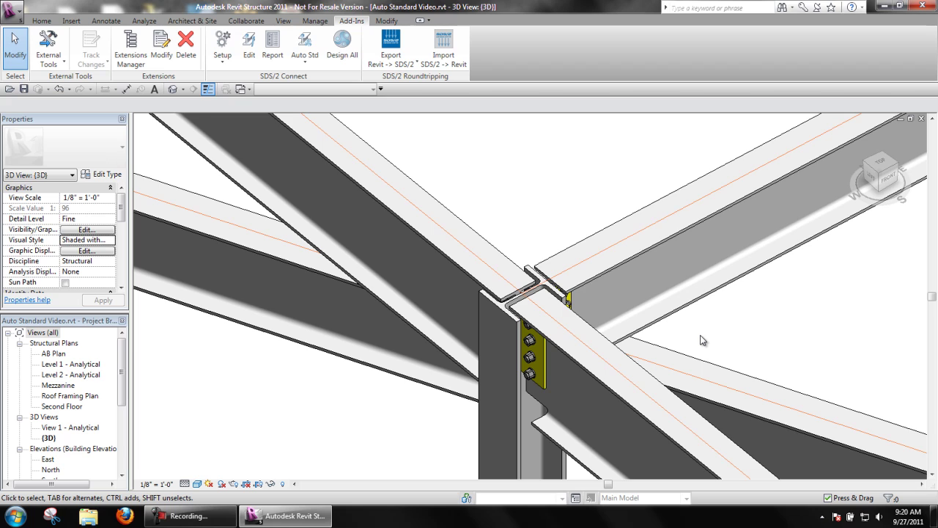